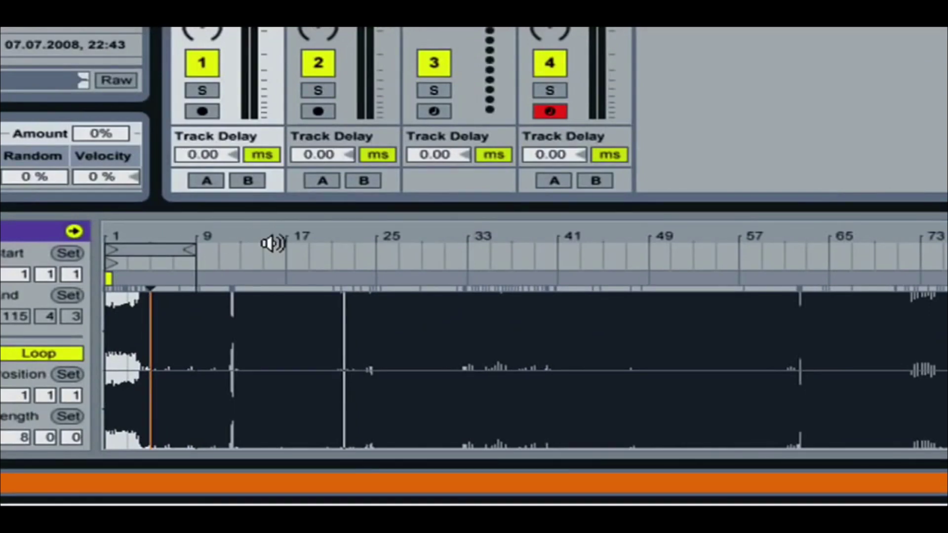
Step: Move the warp marker at the first kick after bar 25 back onto the bar 25 line
mouse_move(310, 238)
left_mouse_down()
mouse_move(310, 277)
mouse_move(307, 229)
left_mouse_up()
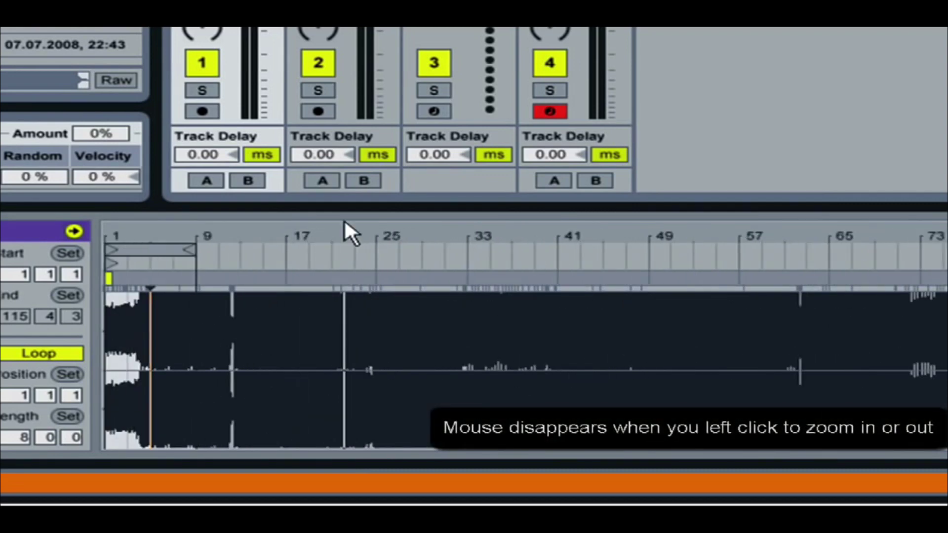
mouse_move(347, 234)
left_mouse_down()
mouse_move(347, 247)
mouse_move(347, 235)
left_mouse_up()
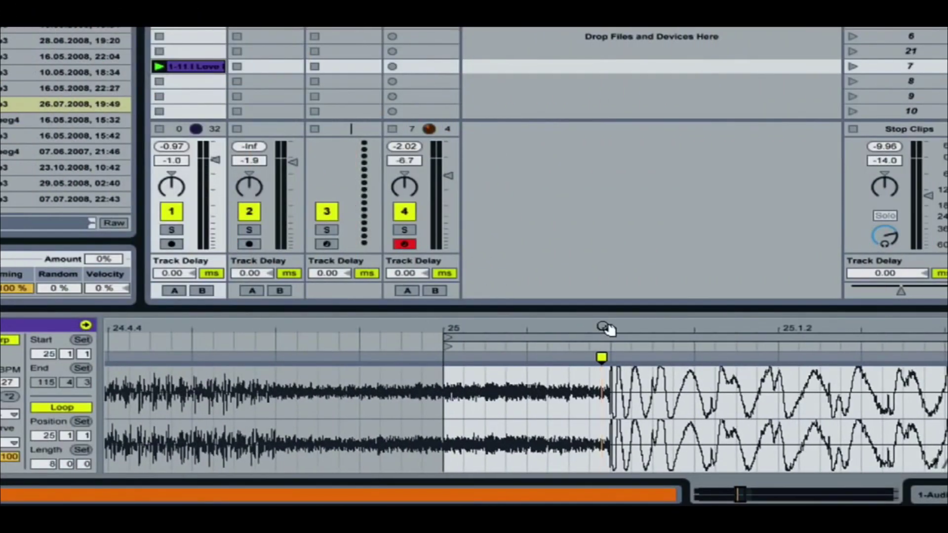
left_click(601, 358)
left_click_drag(601, 358, 450, 361)
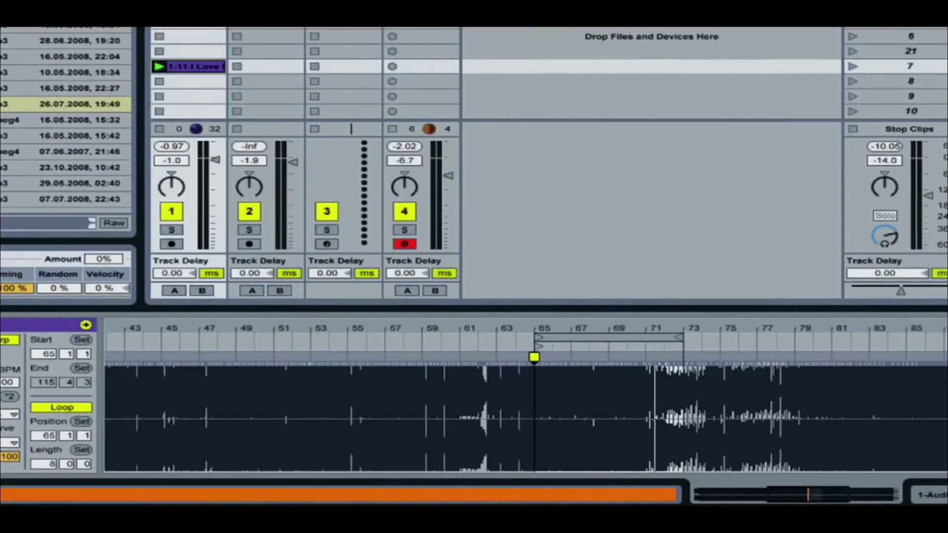
Step: Select the eight-bar loop brace at bar 65 and shift it forward and back through the song in eight-bar jumps
left_click_drag(538, 326, 538, 302)
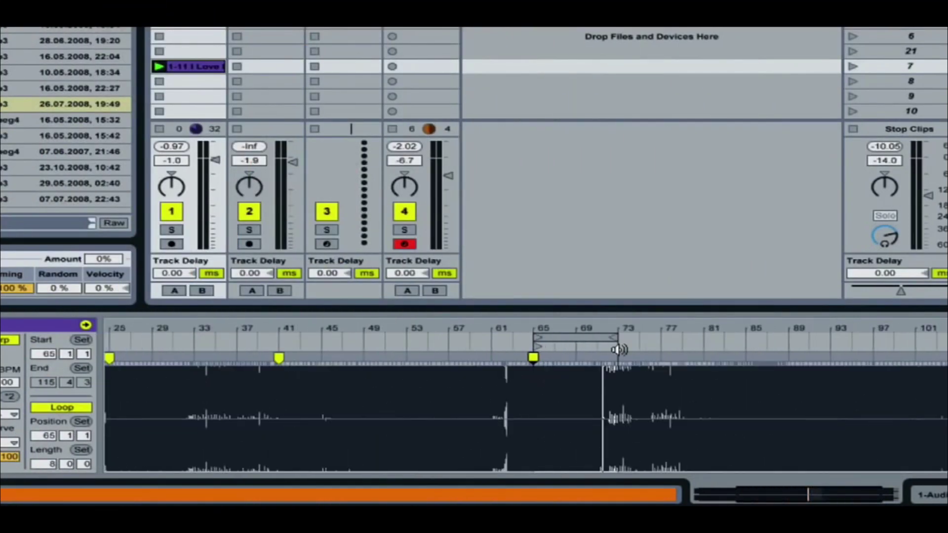
left_click(581, 338)
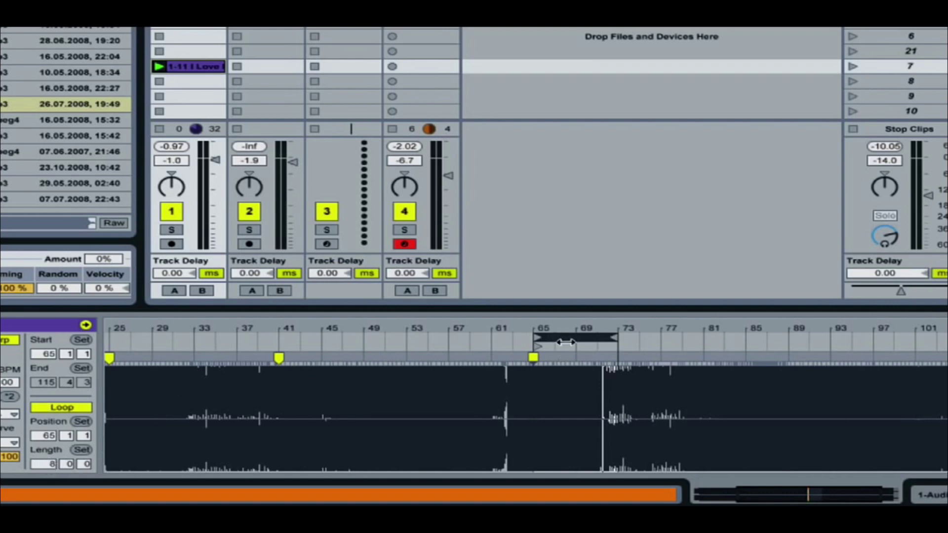
key("Up")
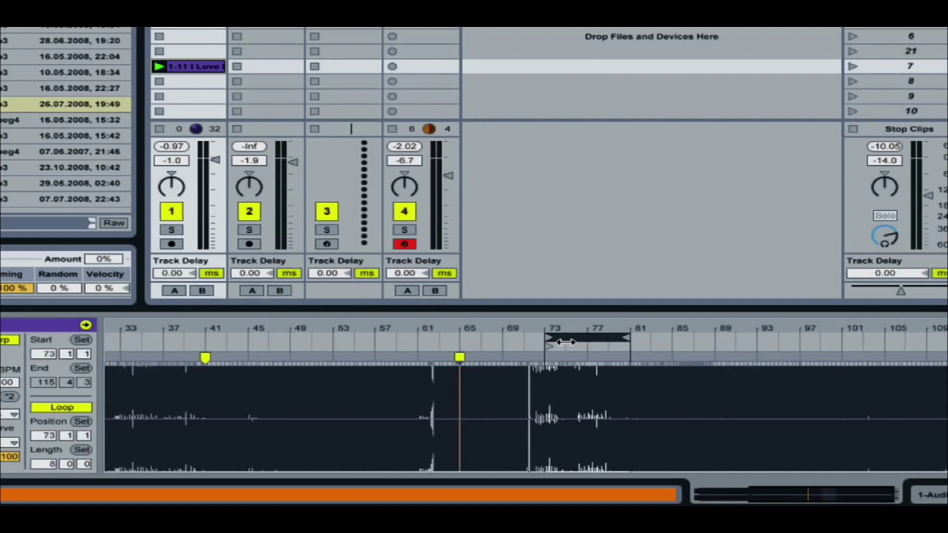
key("Up")
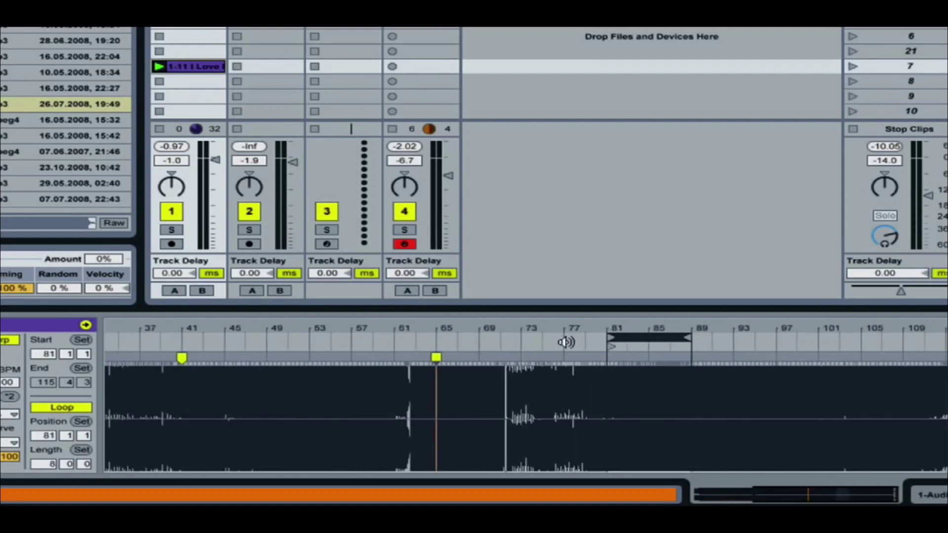
key("Up")
key("Up")
key("Up")
key("Down")
key("Down")
key("Down")
key("Down")
key("Down")
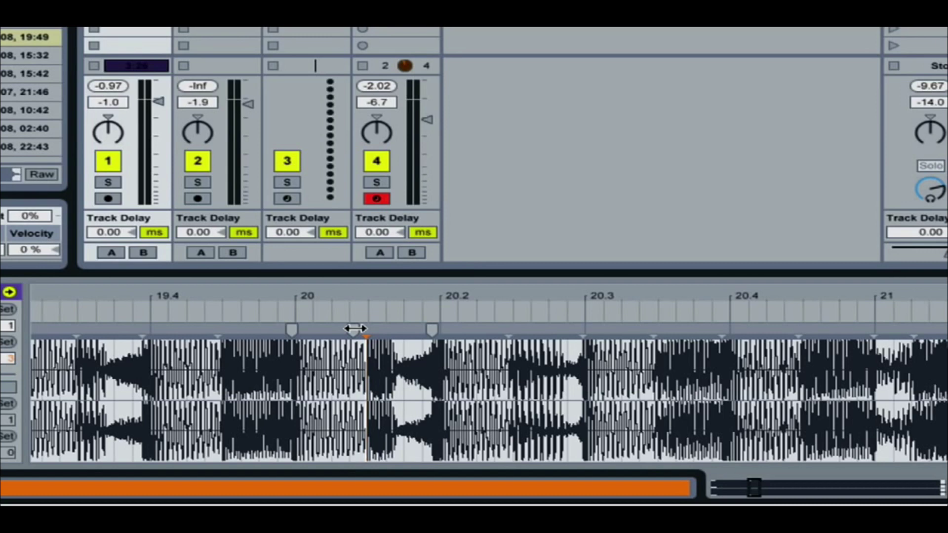
Step: Shift the middle marker between beats 20 and 20.2 forward along the waveform
left_click(354, 329)
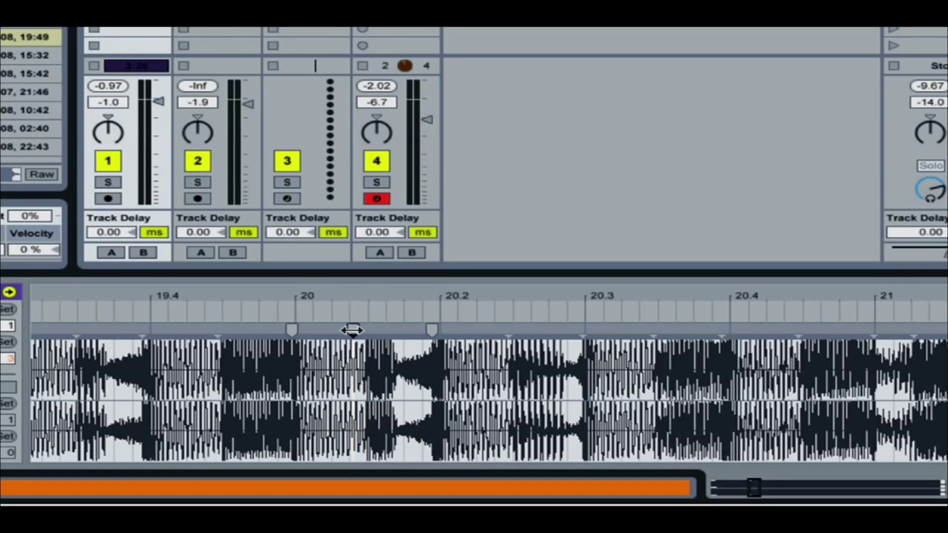
mouse_move(354, 329)
left_mouse_down()
mouse_move(322, 328)
mouse_move(388, 327)
mouse_move(313, 328)
mouse_move(392, 323)
left_mouse_up()
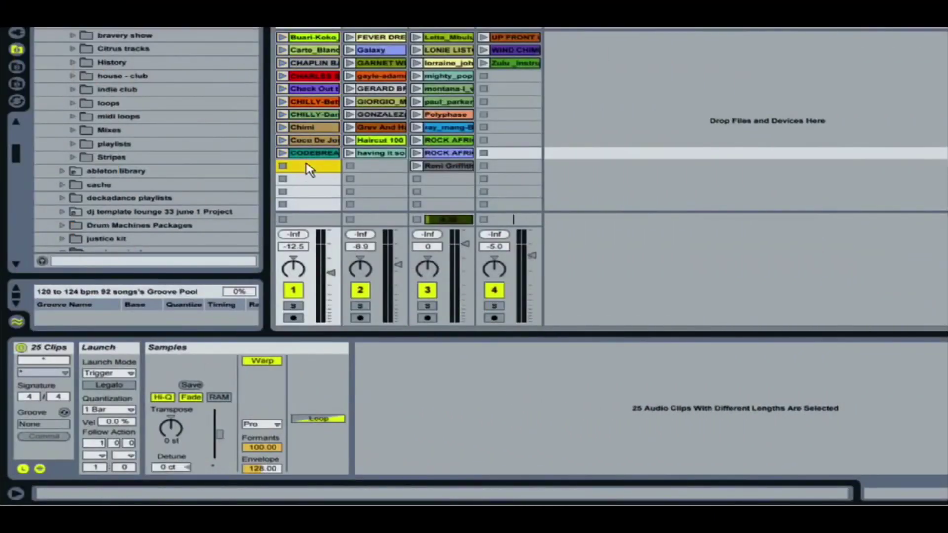
Step: Select the first track's clips down to CODEBREAKER, and extend to every clip in the set starting from 1-09 Makin' Music
left_click(307, 157)
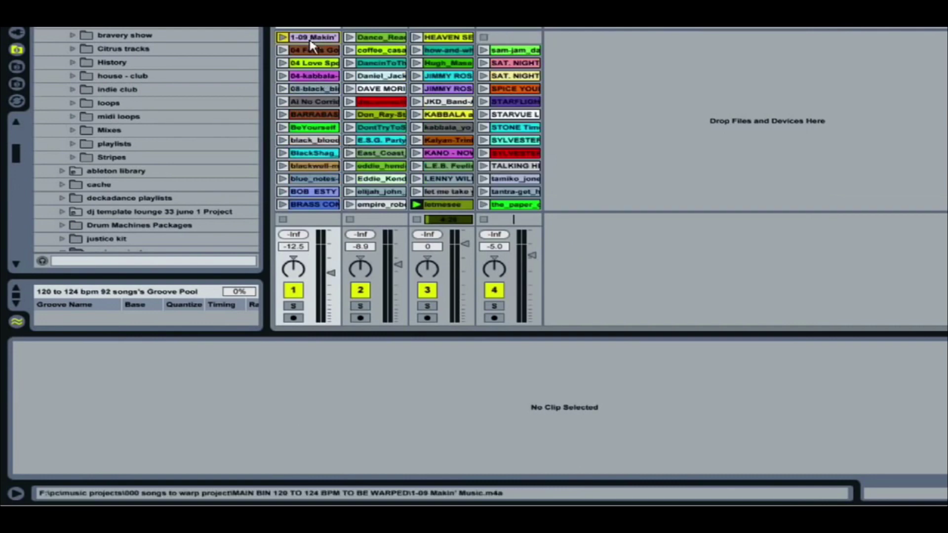
left_click(312, 40)
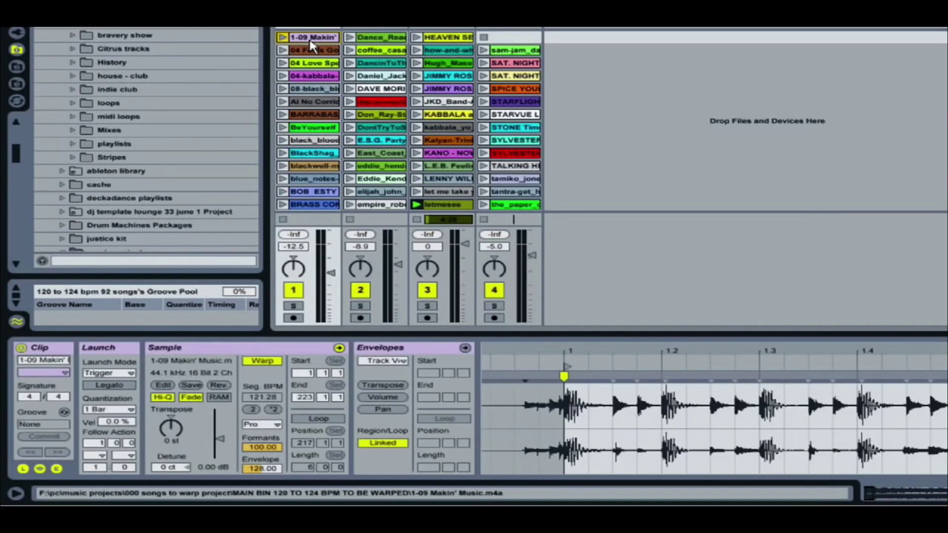
key("ctrl+a")
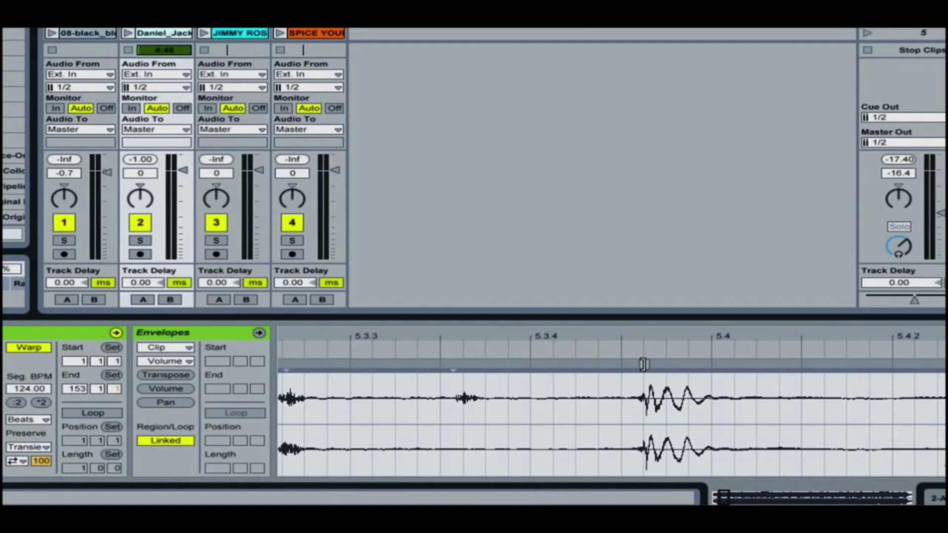
Step: Set 1.1.1 at the kick transient just before beat 5.4 in the track 2 clip
right_click(643, 365)
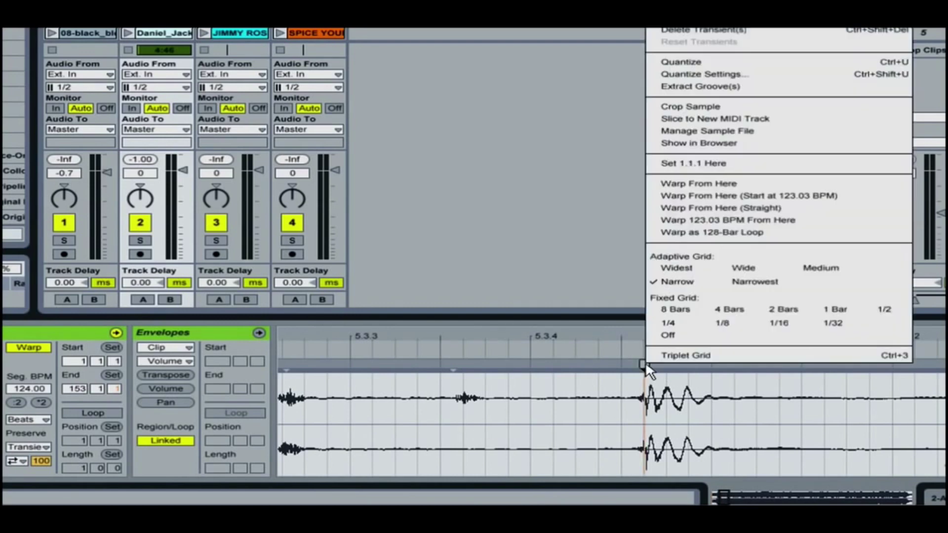
left_click(683, 163)
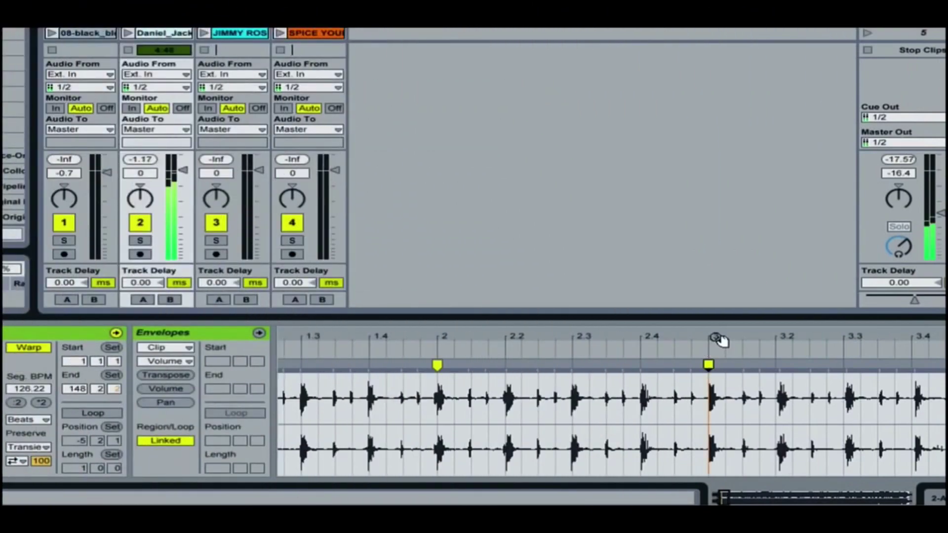
Step: Align the beats near bars 4 and 5 to their bar lines and pin them with warp markers
double_click(640, 365)
left_click_drag(640, 364, 635, 364)
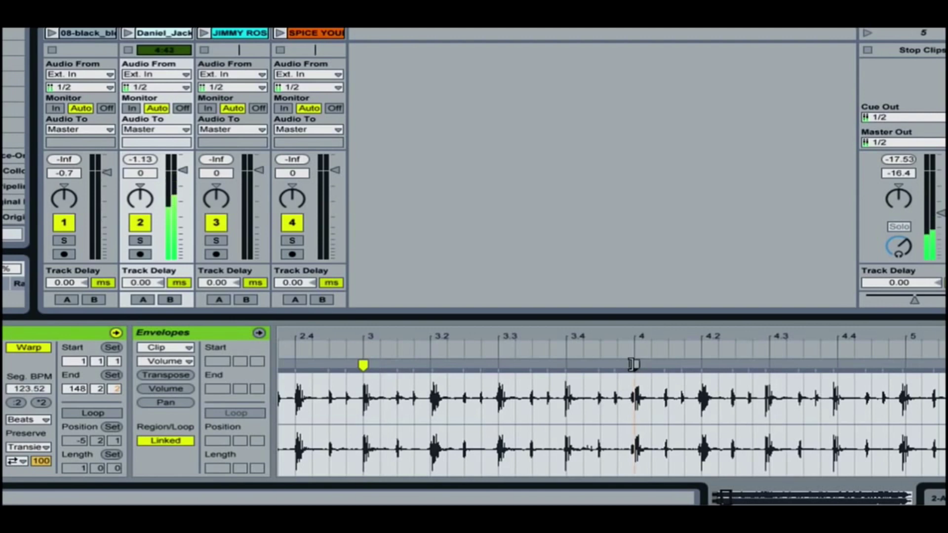
double_click(634, 365)
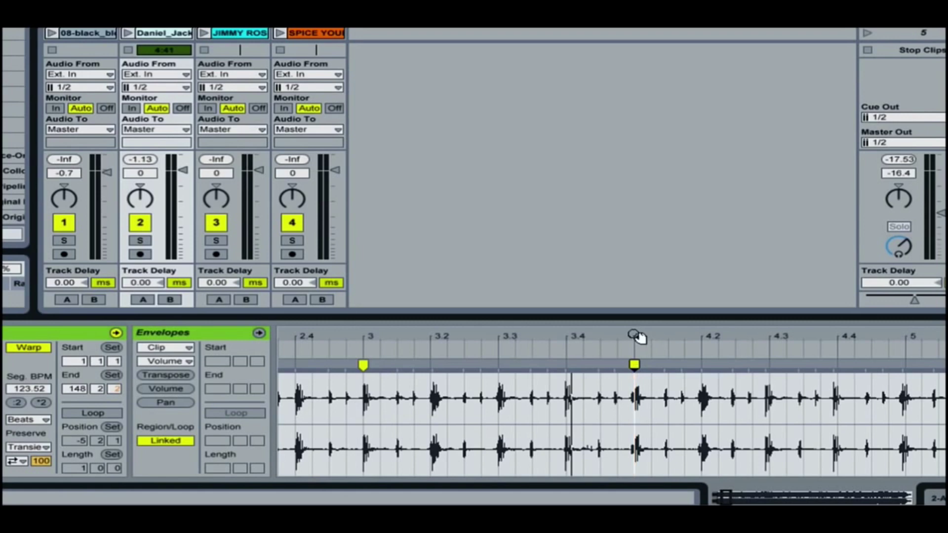
left_click_drag(573, 314, 572, 339)
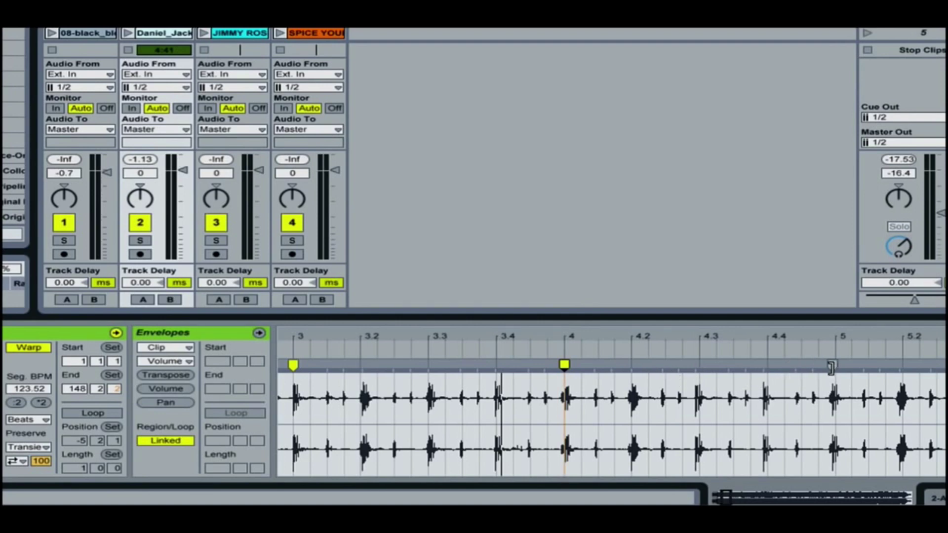
left_click_drag(832, 367, 835, 365)
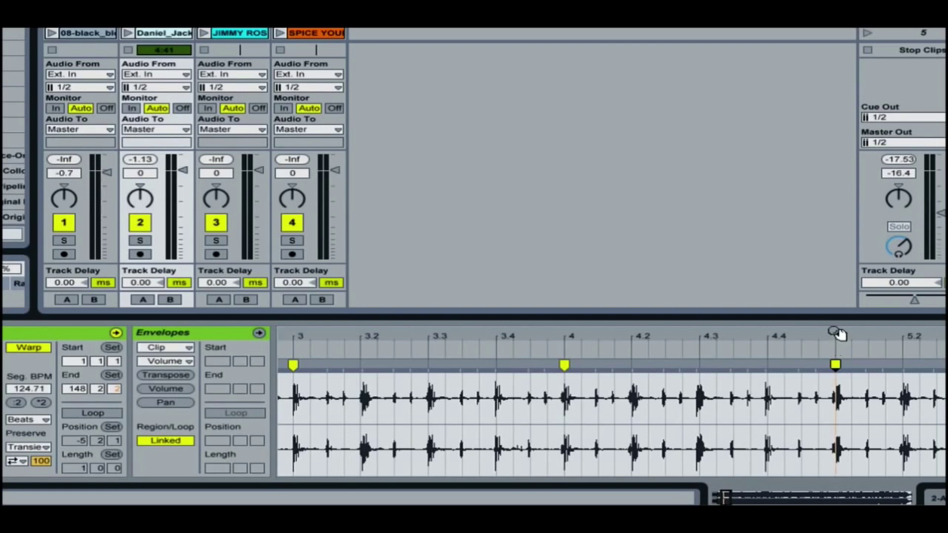
mouse_move(838, 334)
left_mouse_down()
mouse_move(842, 388)
mouse_move(838, 331)
mouse_move(632, 334)
left_mouse_up()
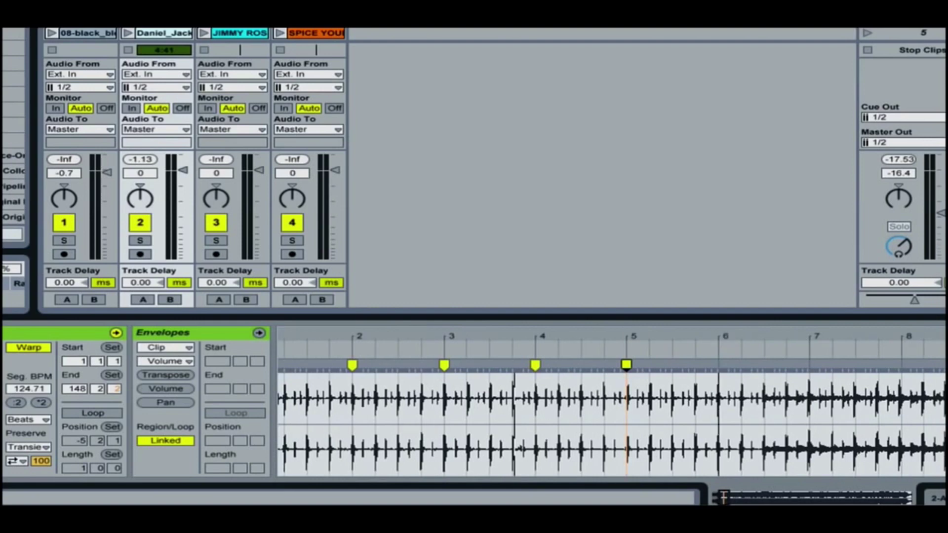
mouse_move(720, 335)
left_mouse_down()
mouse_move(725, 385)
mouse_move(694, 360)
mouse_move(716, 360)
left_mouse_up()
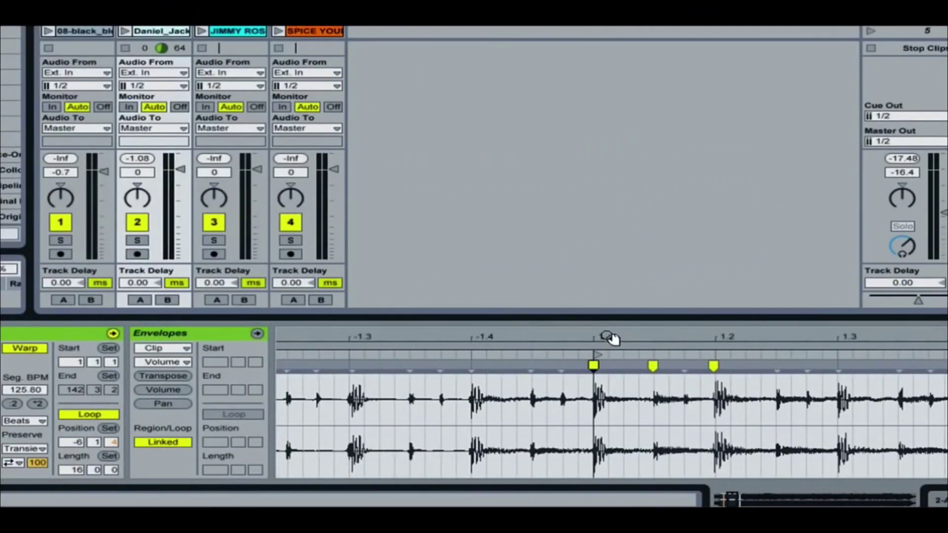
Step: Add a warp marker on the beat at bar -4 and set 1.1.1 there
left_click_drag(618, 341, 772, 300)
key("minus")
key("minus")
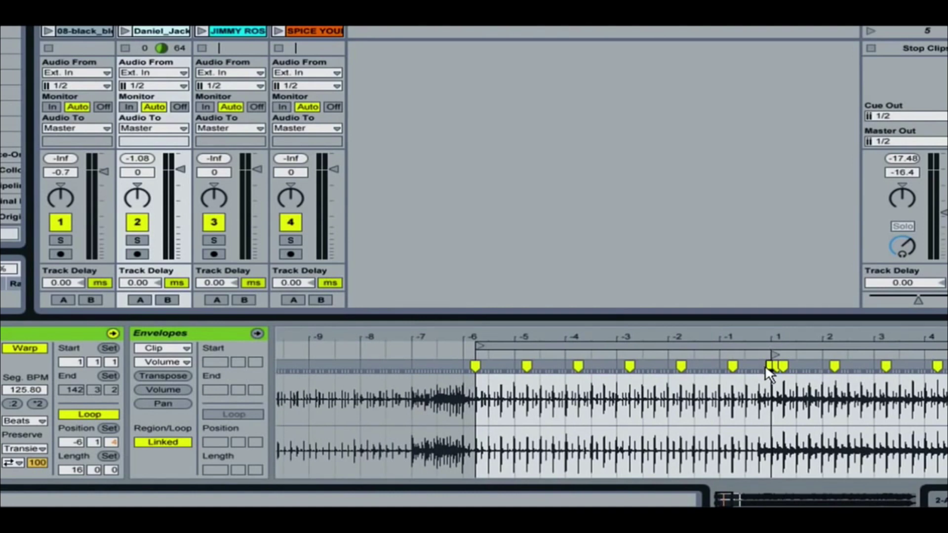
left_click(562, 340)
left_click_drag(563, 335, 563, 388)
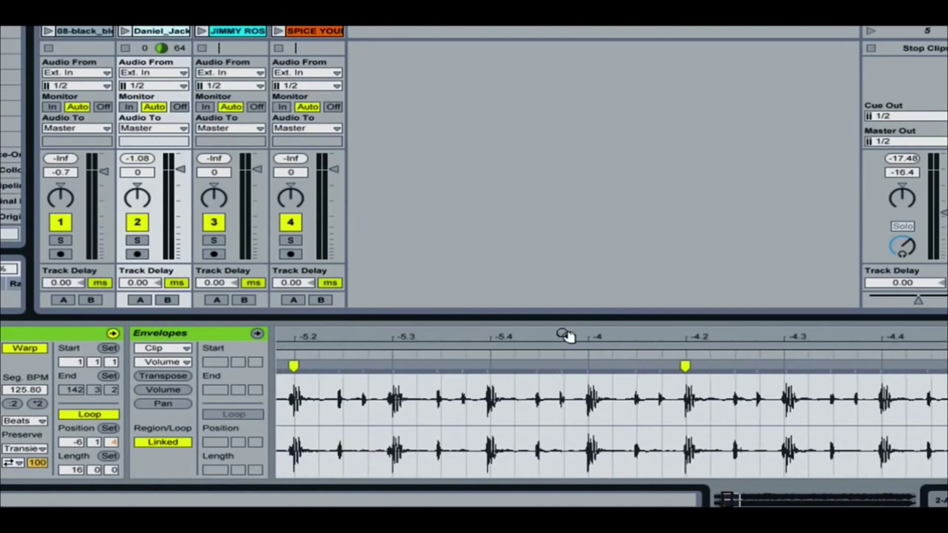
double_click(587, 366)
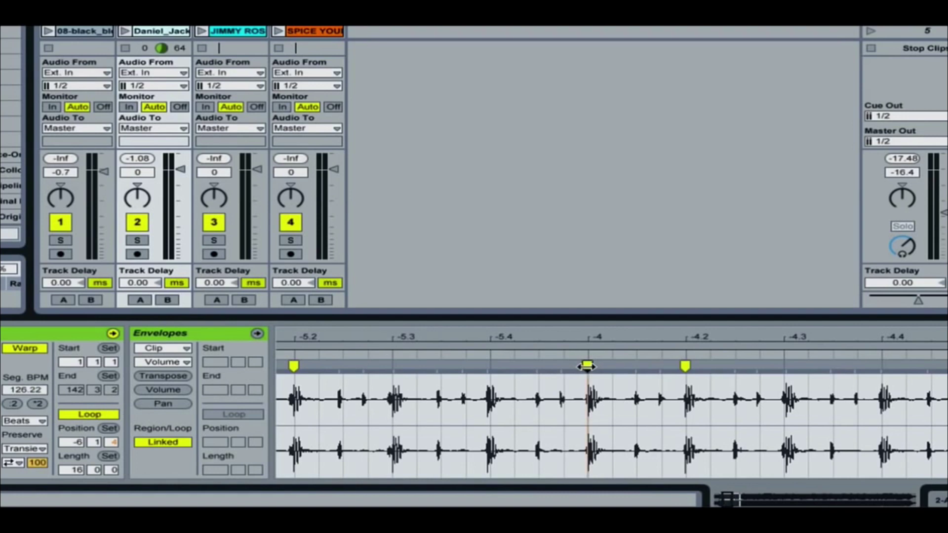
right_click(587, 366)
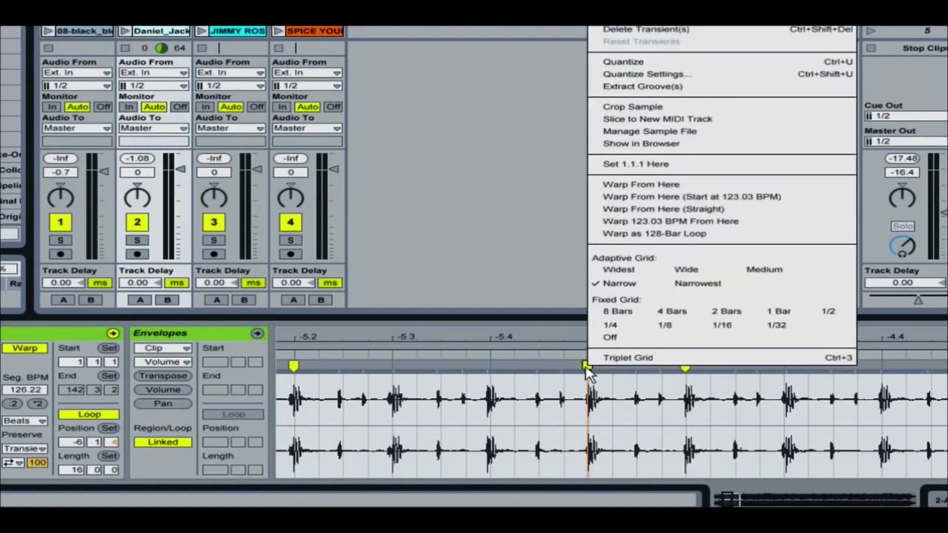
left_click(616, 166)
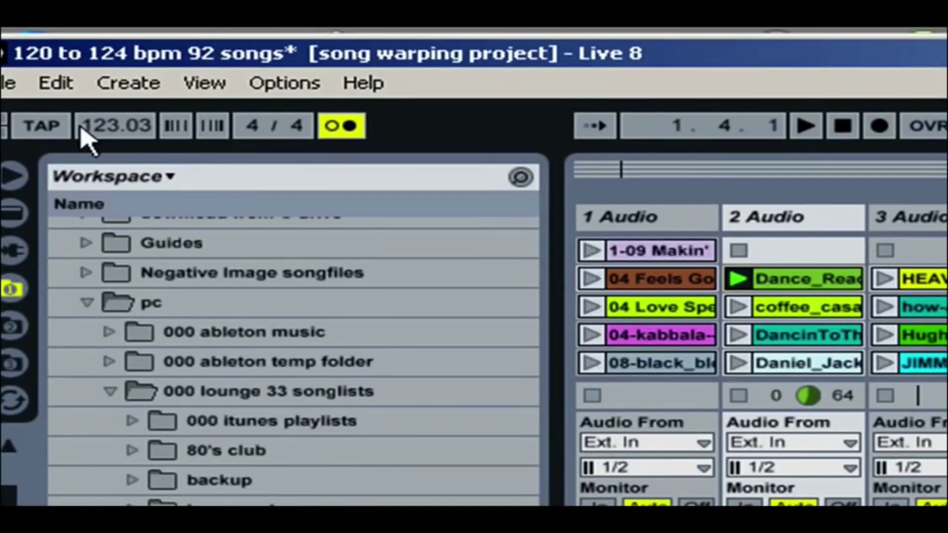
Step: Set the project tempo to 125.69 BPM
left_click(91, 127)
type("125.69")
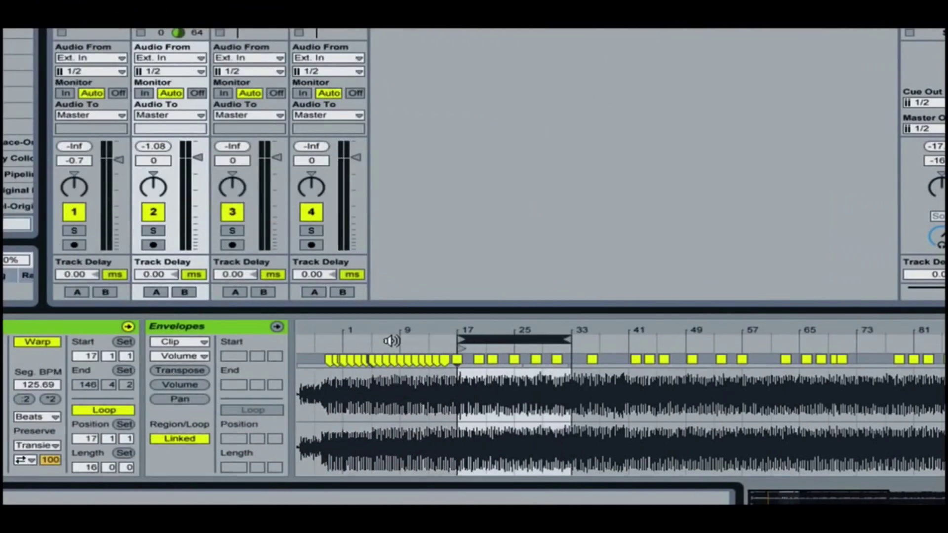
Step: Shift the 16-bar loop at bar 17 forward and back through the song by its own length
key("Up")
key("Down")
key("Down")
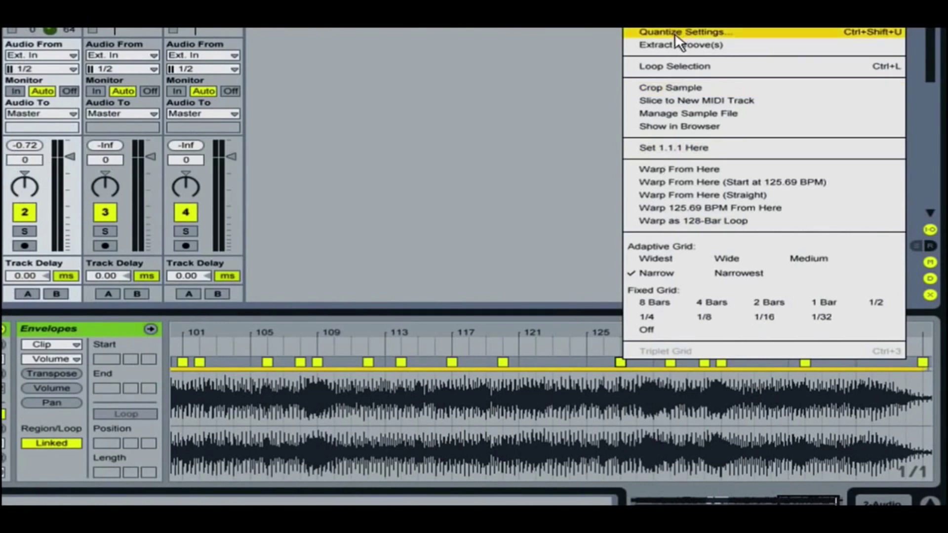
Step: Open the quantize settings for the selected range of the sample
left_click(674, 32)
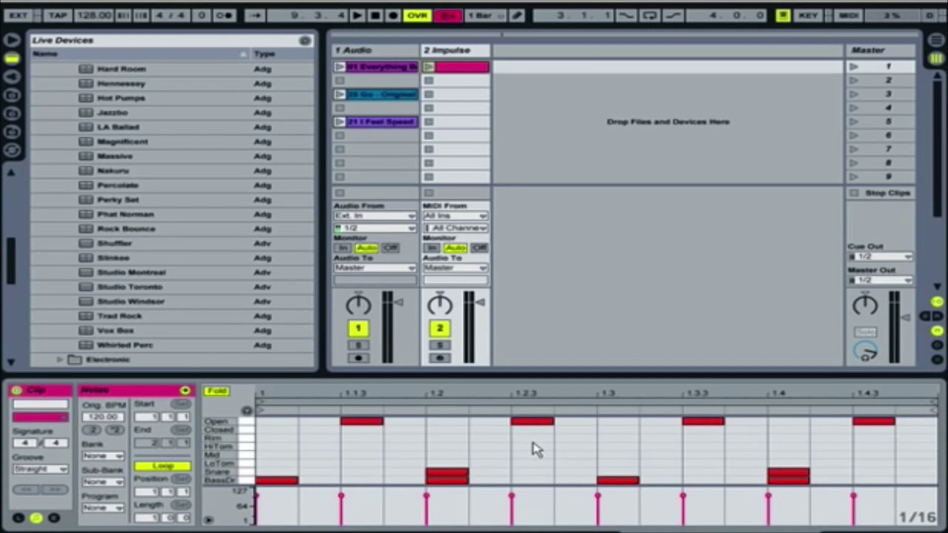
Step: Turn on the metronome
key("o")
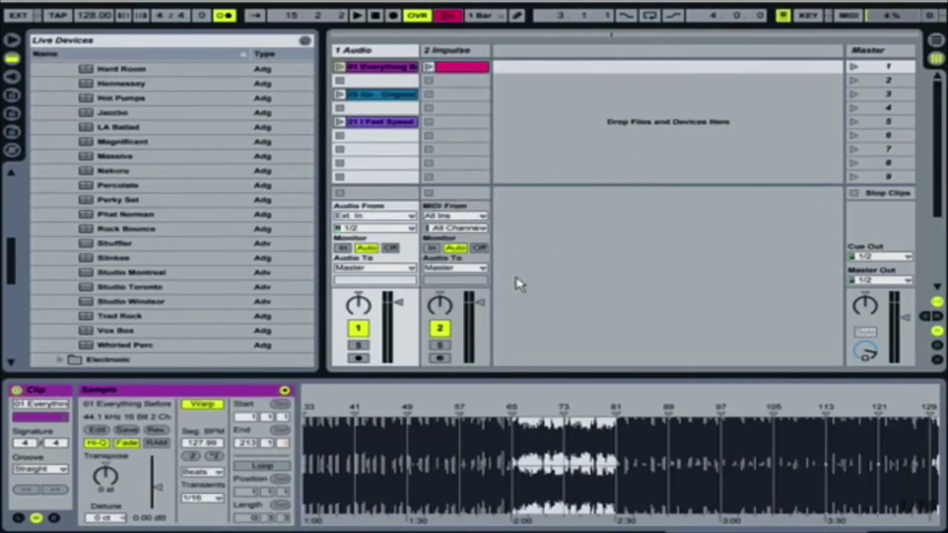
Step: Place a warp marker on the downbeat at bar 97 of the 01 Everything Before clip
left_click_drag(722, 438, 726, 486)
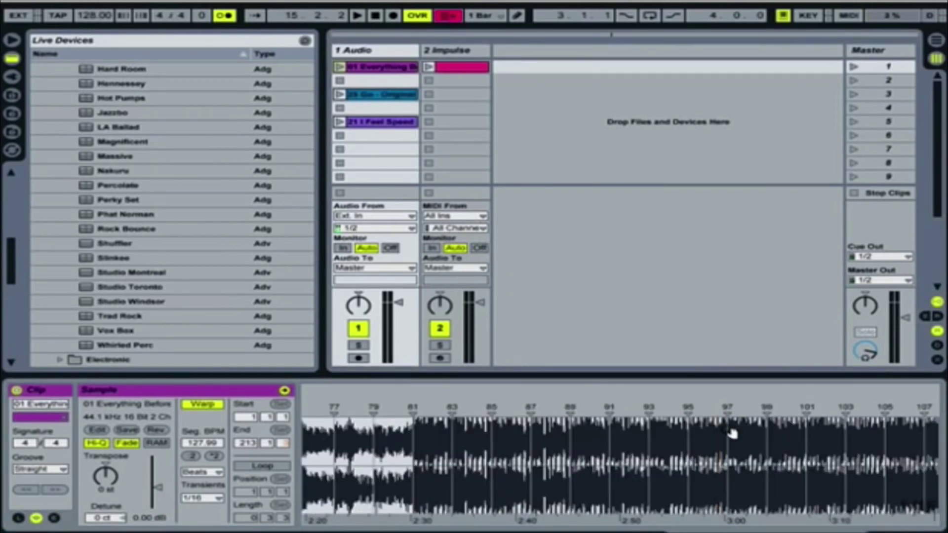
scroll(732, 433, "up", 8)
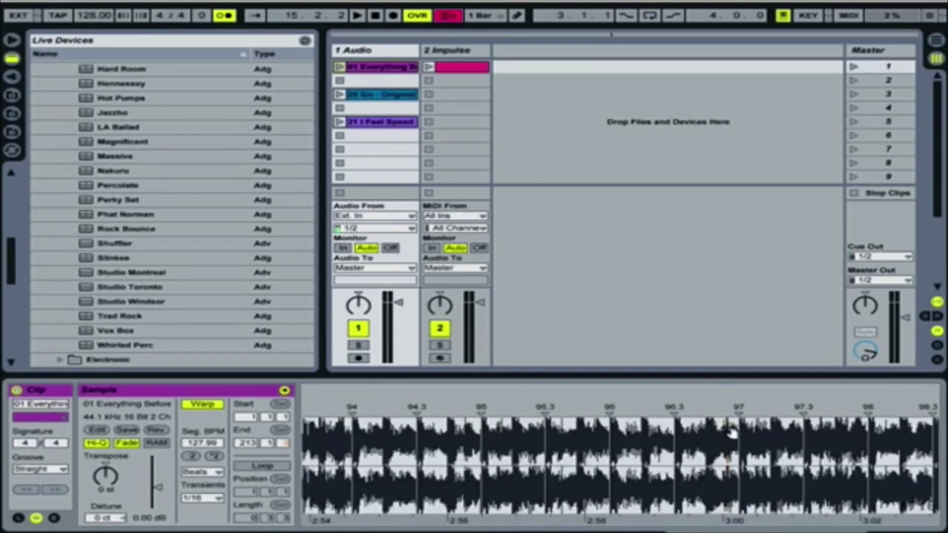
scroll(748, 429, "up", 10)
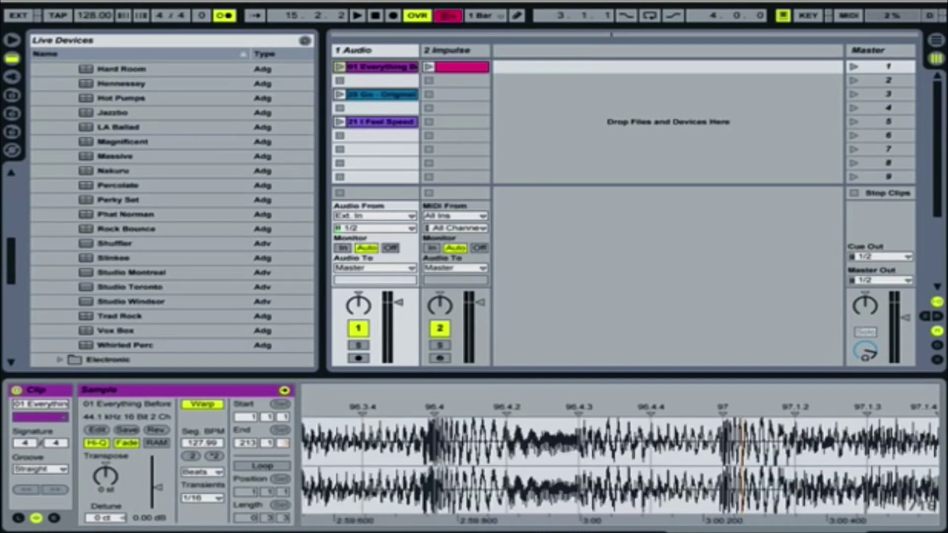
scroll(741, 434, "up", 3)
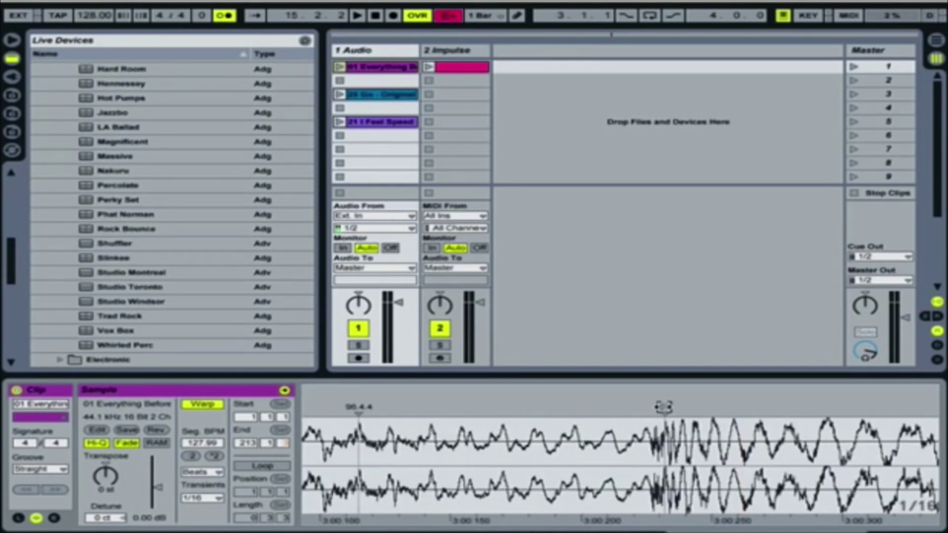
left_click_drag(664, 452, 664, 511)
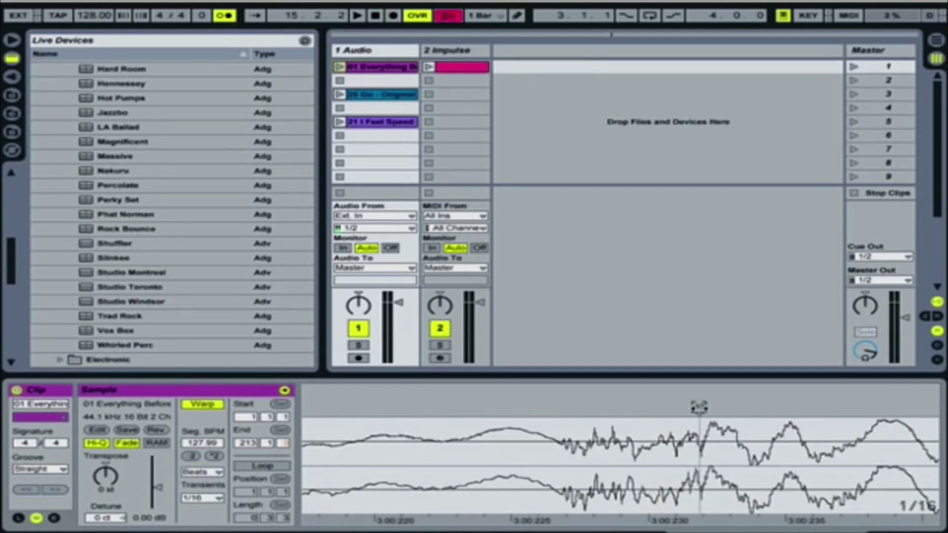
left_click(699, 407)
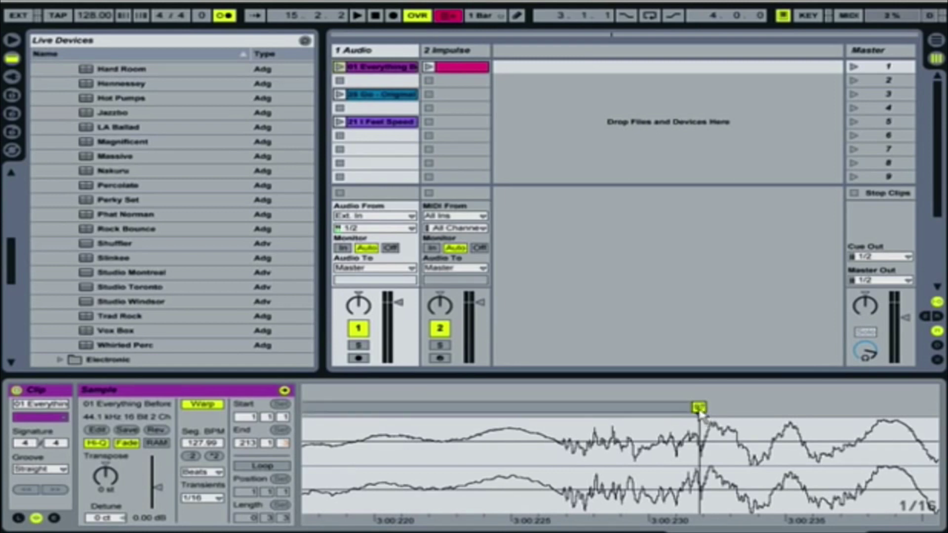
left_click_drag(700, 410, 612, 408)
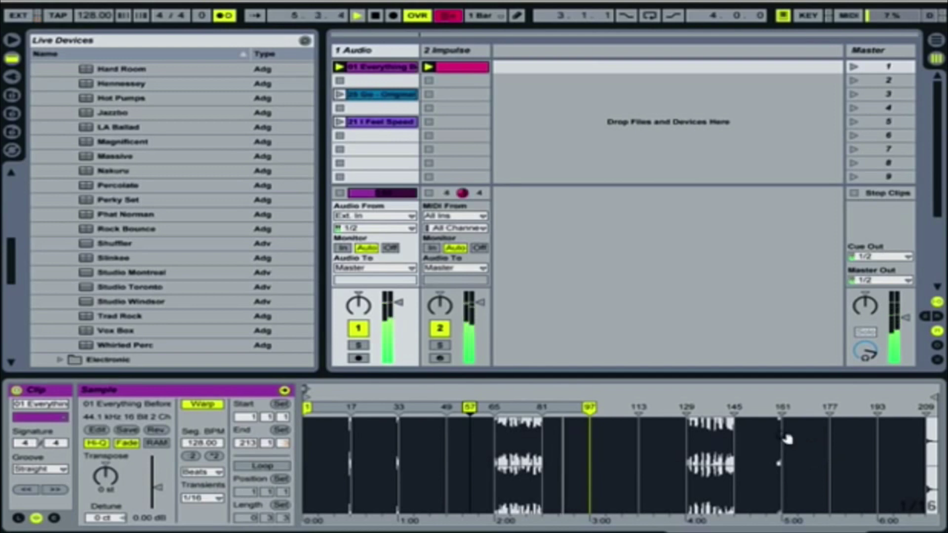
Step: Place a warp marker on the downbeat at bar 177 of the 01 Everything Before clip
left_click(834, 432)
left_click_drag(830, 431, 654, 433)
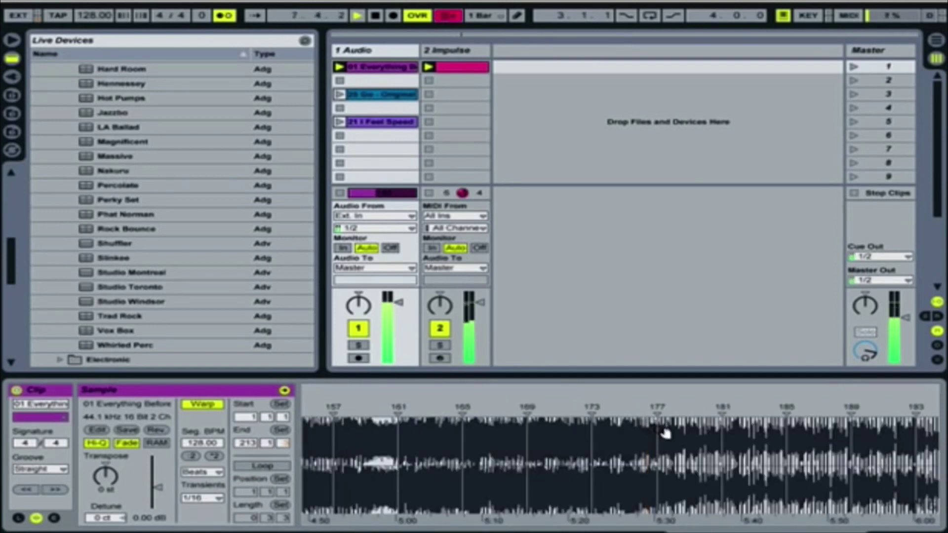
key("plus")
key("plus")
key("plus")
key("plus")
key("plus")
key("plus")
key("plus")
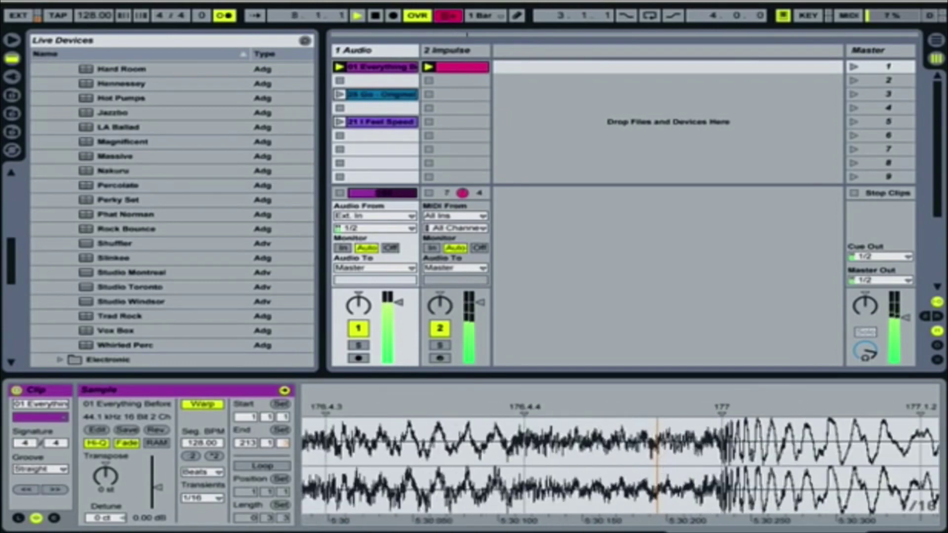
left_click_drag(658, 434, 657, 459)
left_click_drag(764, 439, 760, 502)
key("plus")
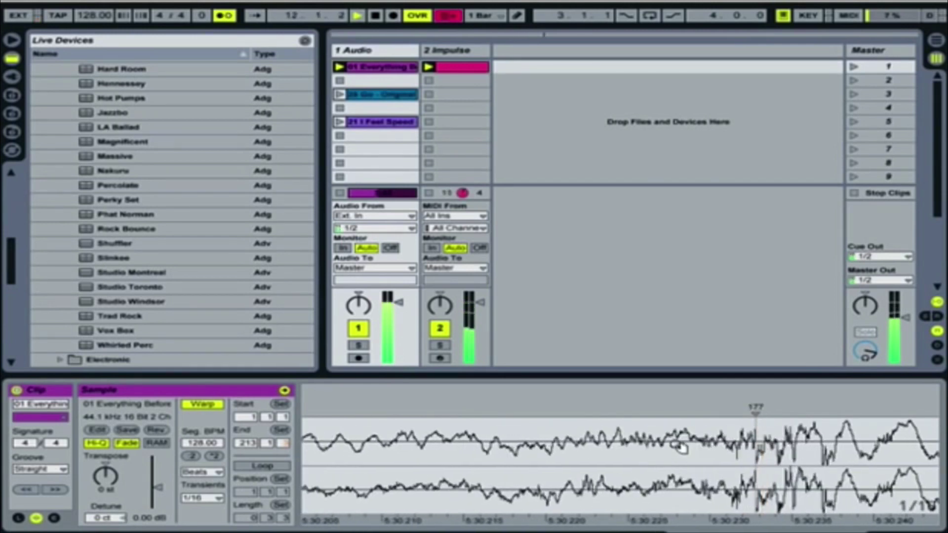
left_click(755, 408)
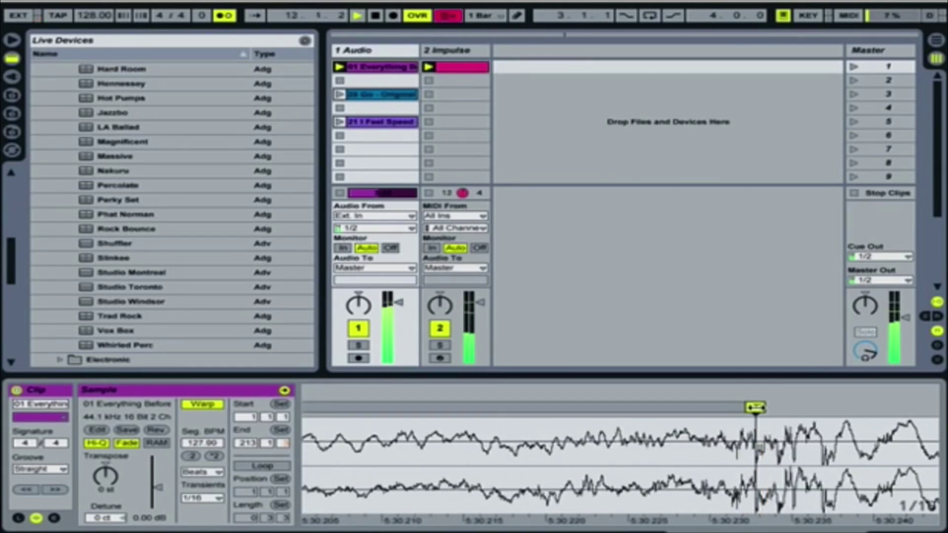
mouse_move(759, 413)
left_mouse_down()
mouse_move(695, 415)
mouse_move(698, 282)
mouse_move(733, 245)
left_mouse_up()
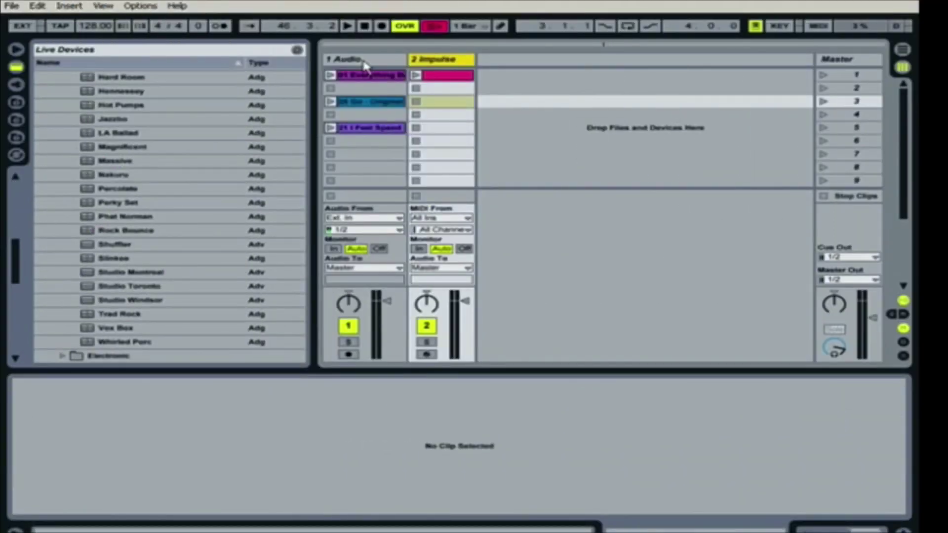
Step: Open the 25 Go - Original Mix clip and shift its bar 2 warp marker onto the matching downbeat
left_click(361, 103)
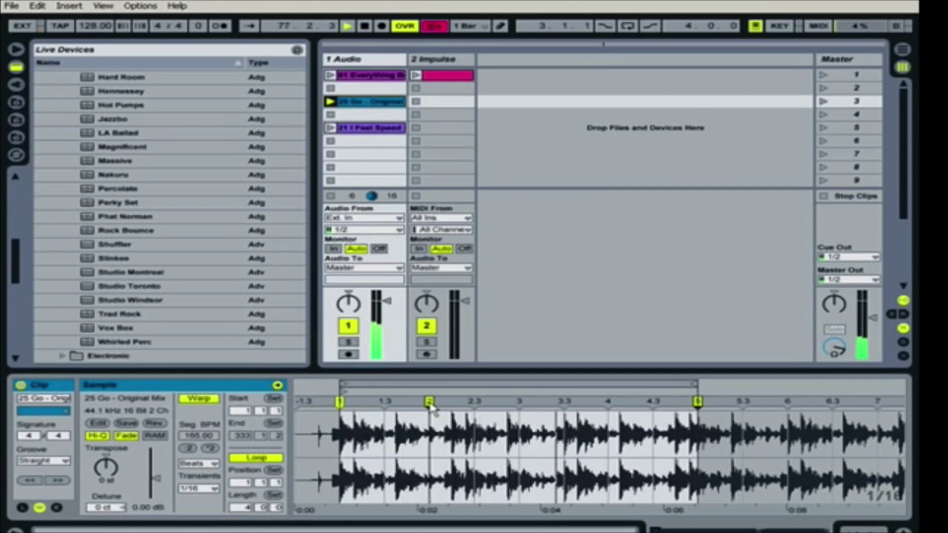
left_click_drag(432, 408, 449, 408)
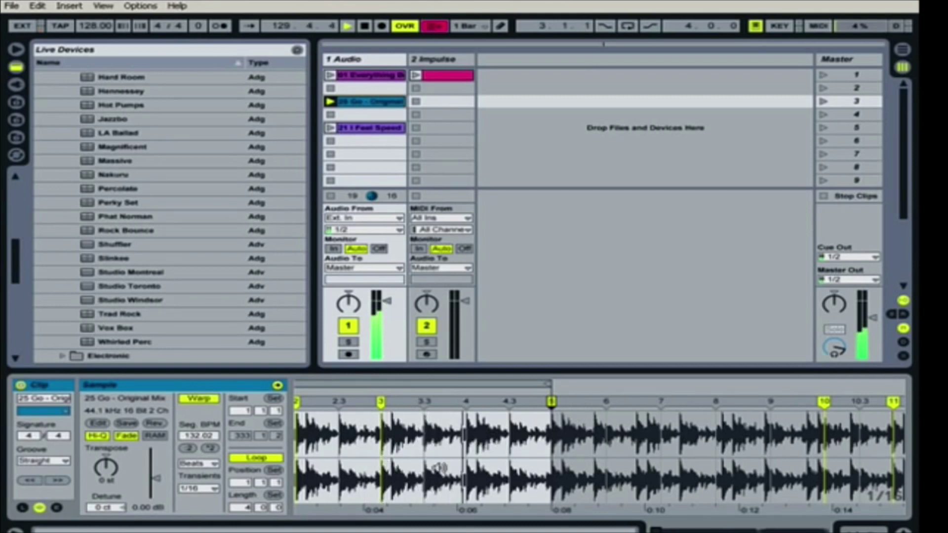
left_click_drag(440, 434, 440, 403)
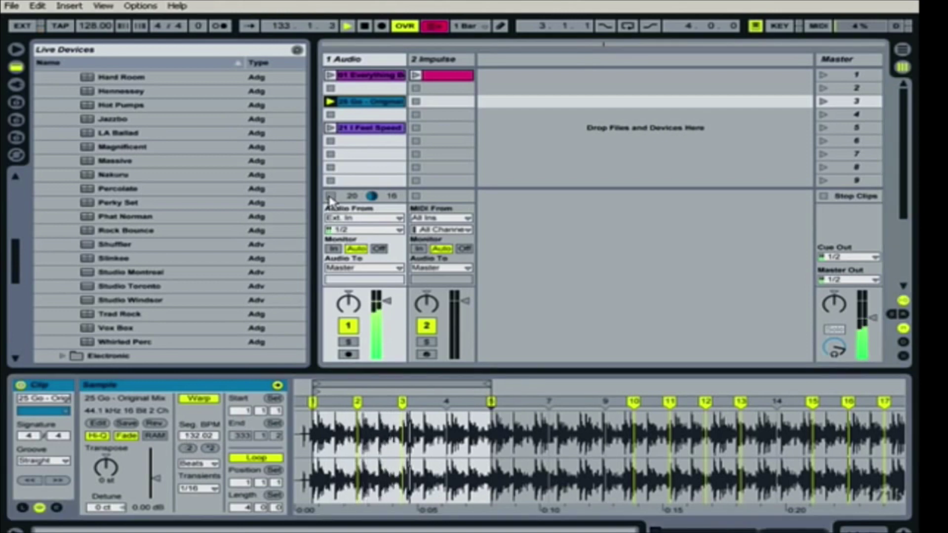
Step: Stop the Go clip, set the project tempo to 132.00 BPM and warp the clip at 132.00 BPM from the bar 5 marker
left_click(331, 197)
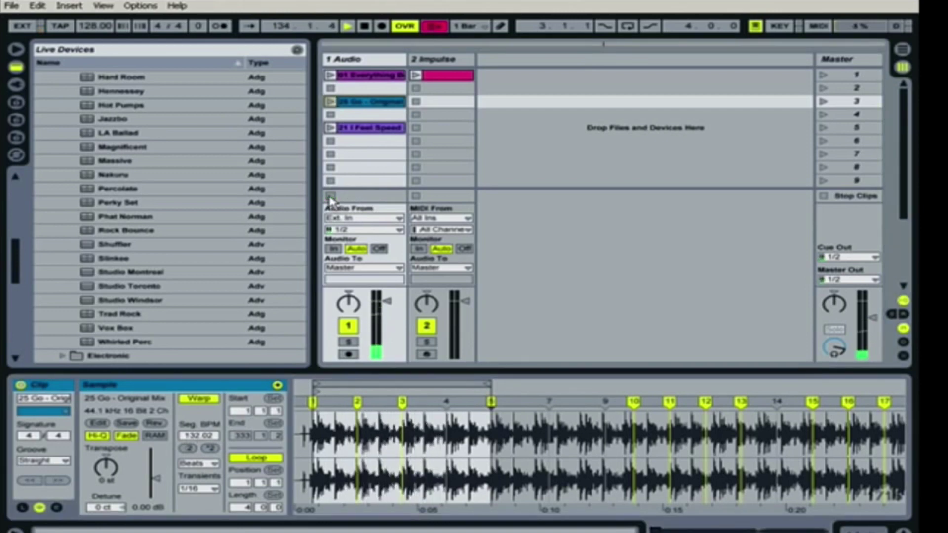
left_click(93, 26)
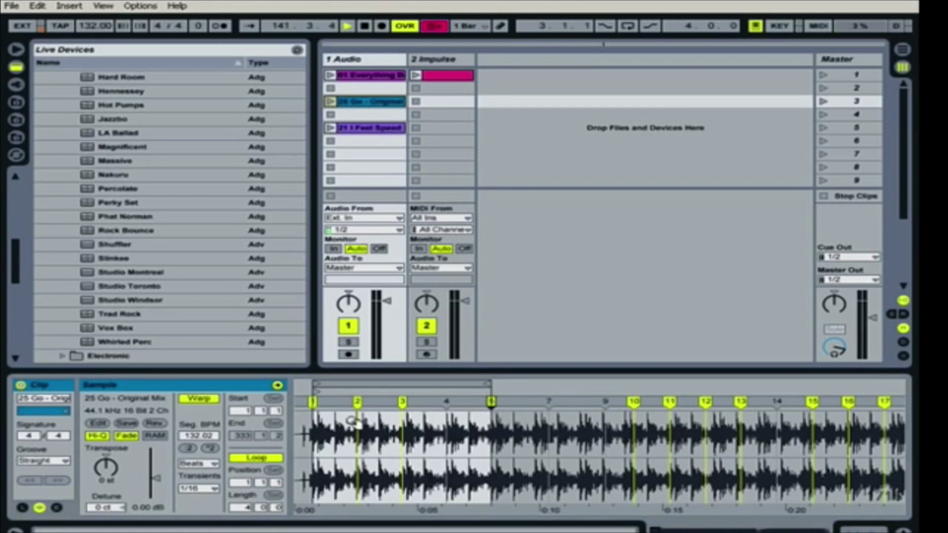
right_click(491, 404)
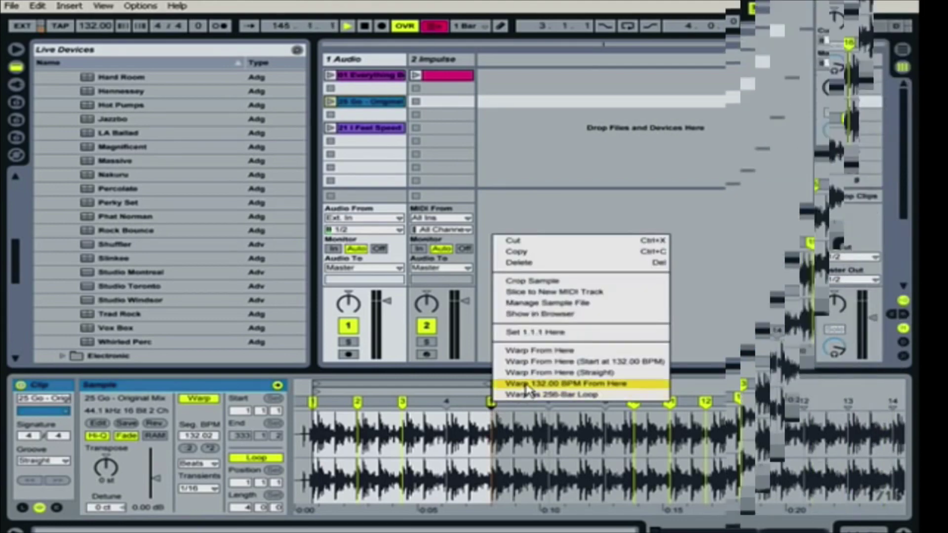
left_click(566, 384)
key("minus")
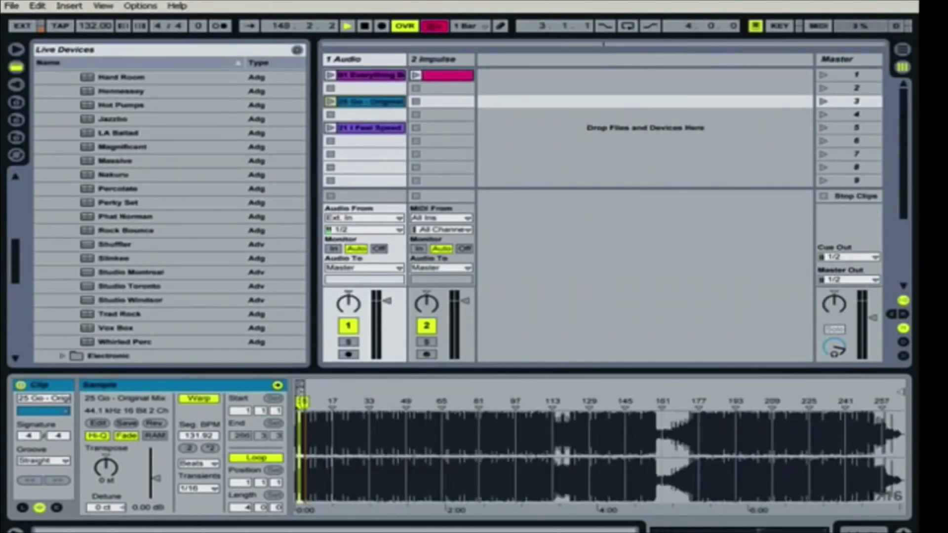
Step: Pin warp markers at bars 57, 97, 177, 241, 253 and 265 of the Go clip, and stop playback
key("plus")
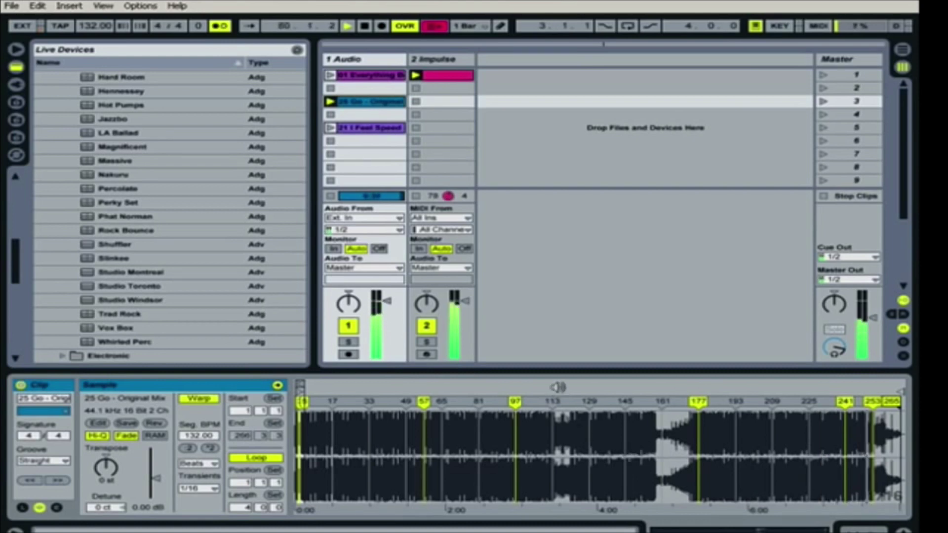
key("space")
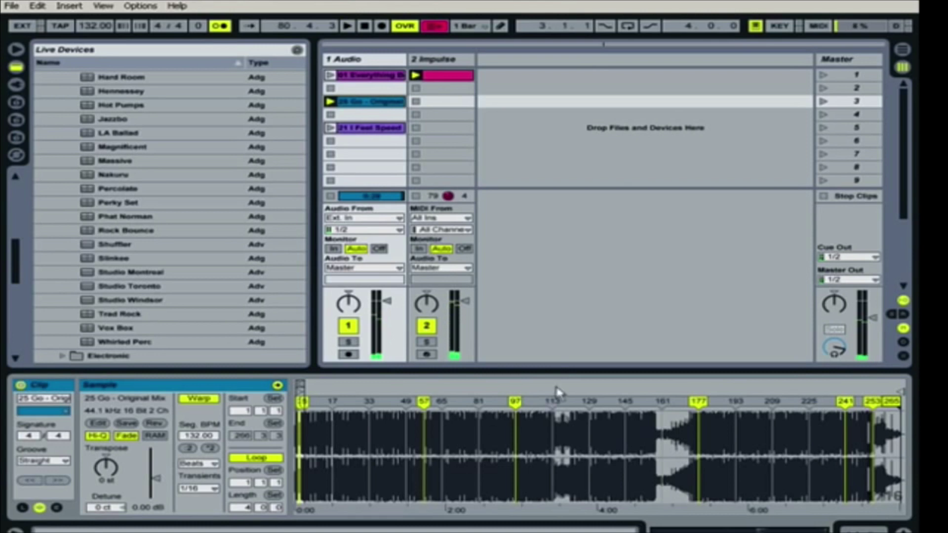